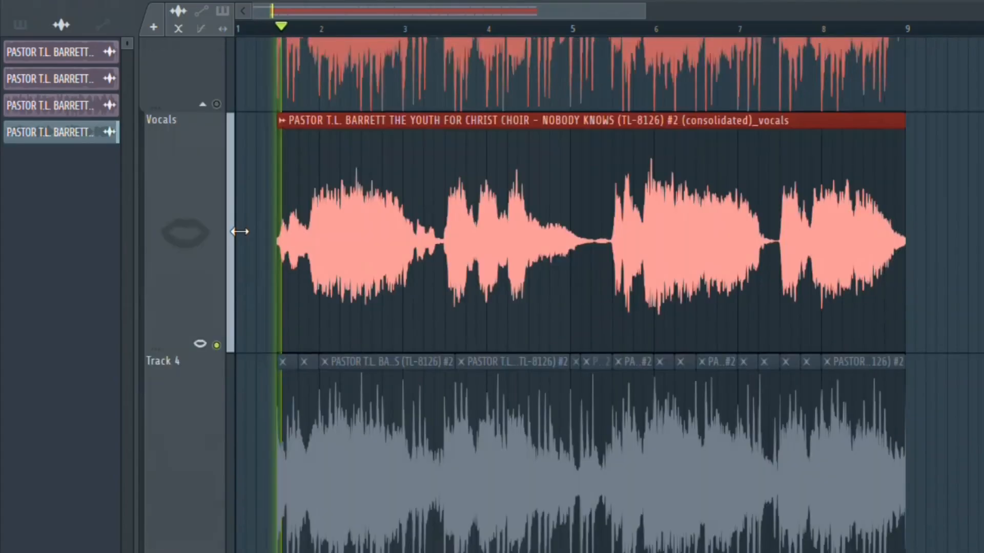
Inspect the isolated vocals clip's channel settings and check its insert in the mixer.
{"action": "scroll", "coordinate": [239, 232], "scroll_direction": "up", "scroll_amount": 3}
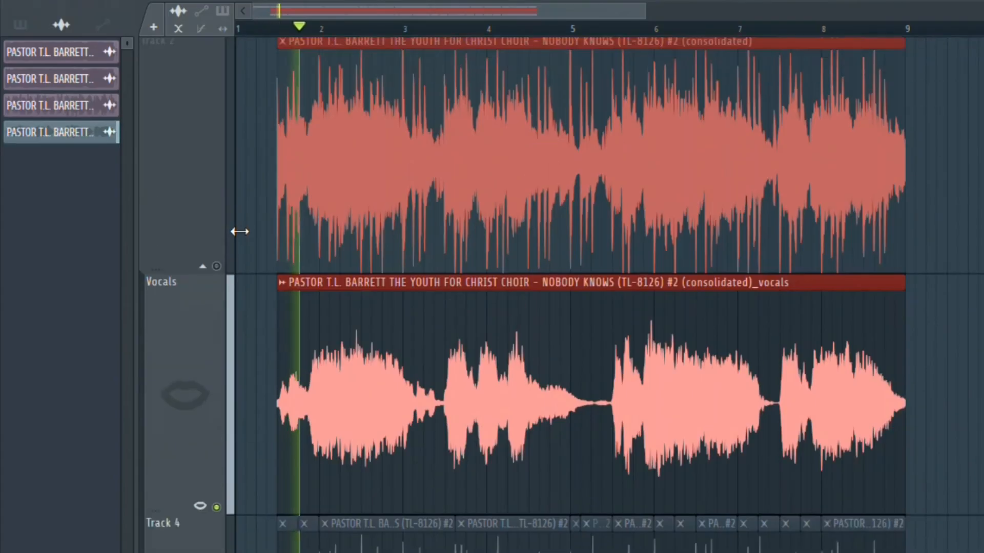
{"action": "double_click", "coordinate": [545, 329]}
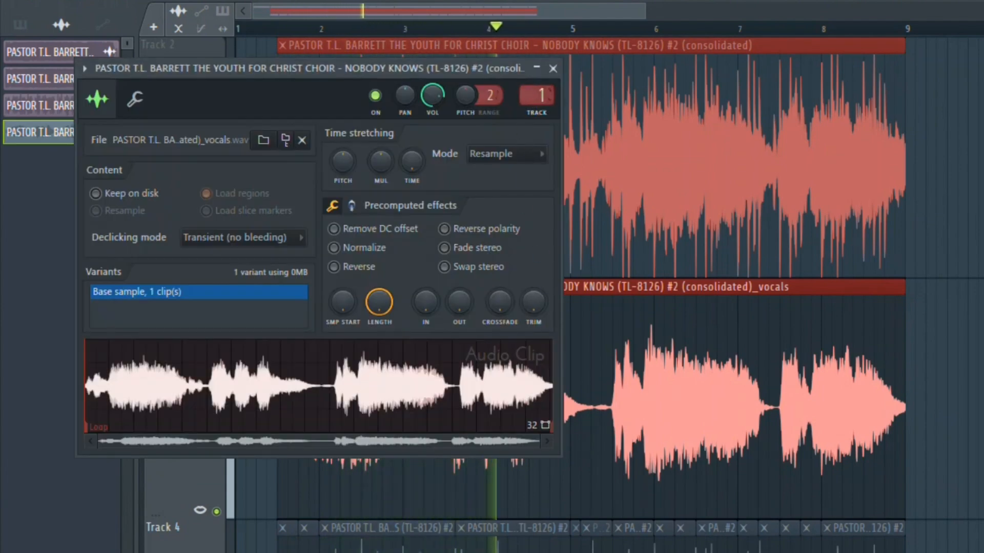
{"action": "key", "text": "F9"}
{"action": "left_click", "coordinate": [553, 68]}
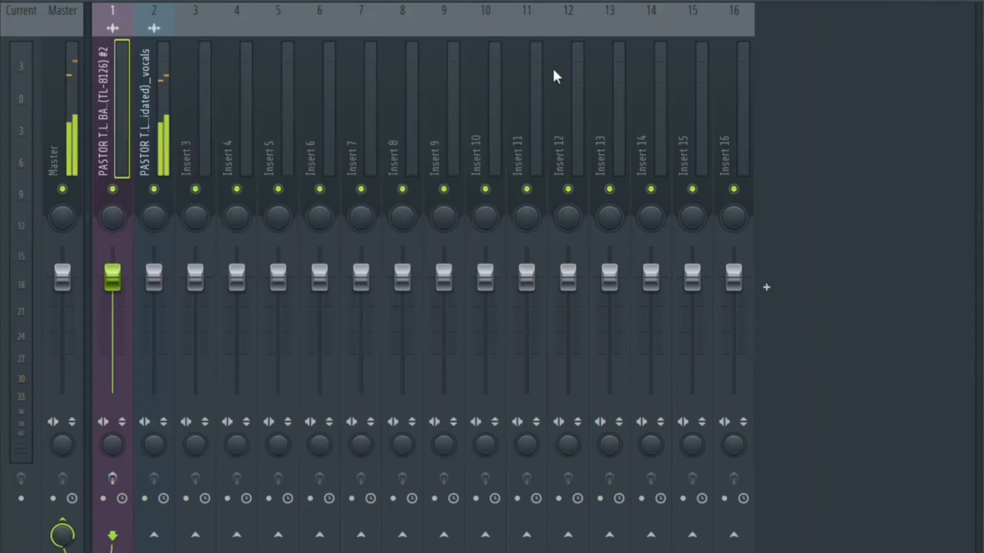
{"action": "key", "text": "F9"}
Open the Track 1 consolidated sample's settings and set its time-stretching mode to Stretch during playback.
{"action": "double_click", "coordinate": [312, 65]}
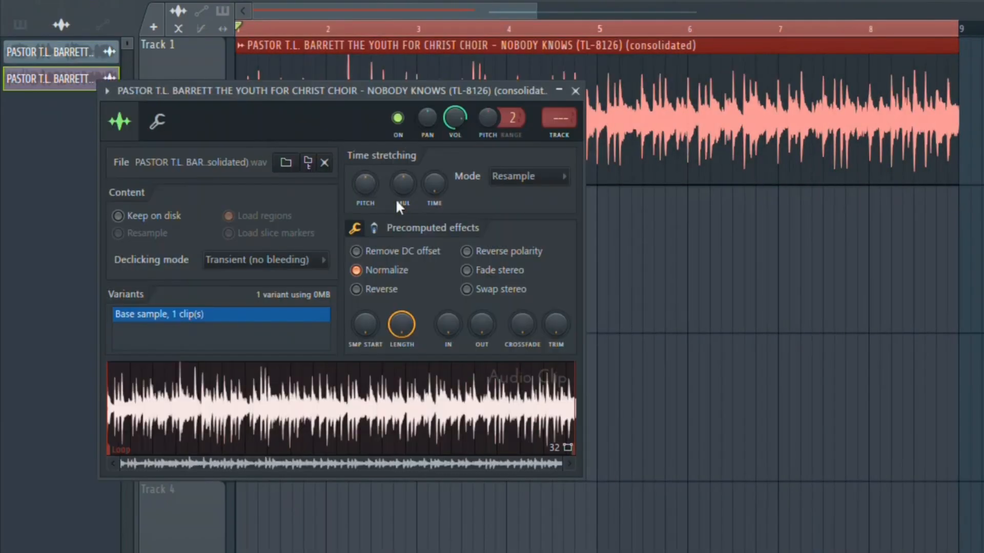
{"action": "key", "text": "space"}
{"action": "left_click", "coordinate": [504, 176]}
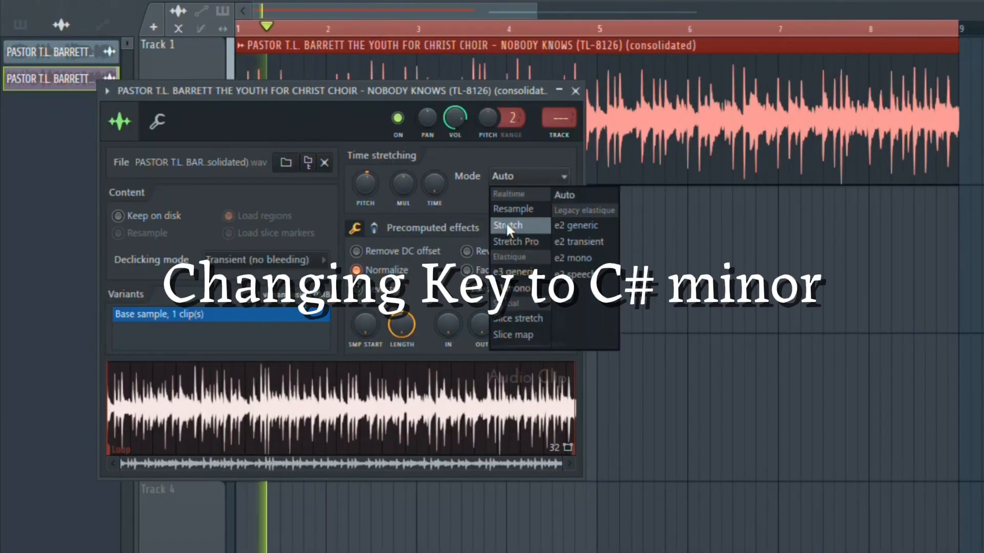
{"action": "left_click", "coordinate": [505, 223]}
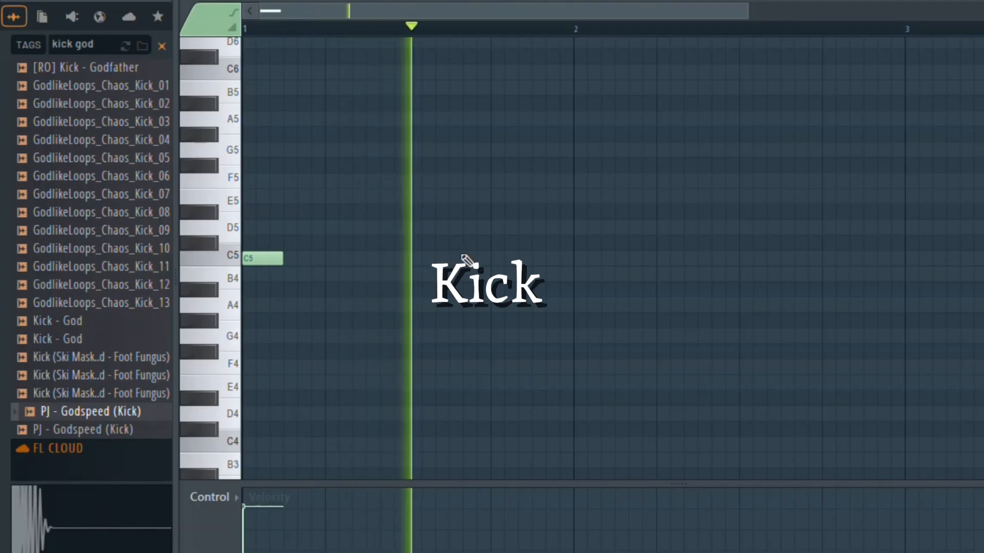
Add two C5 kick notes in the second half of bar 1 and adjust the timing of the last one.
{"action": "left_click", "coordinate": [449, 259]}
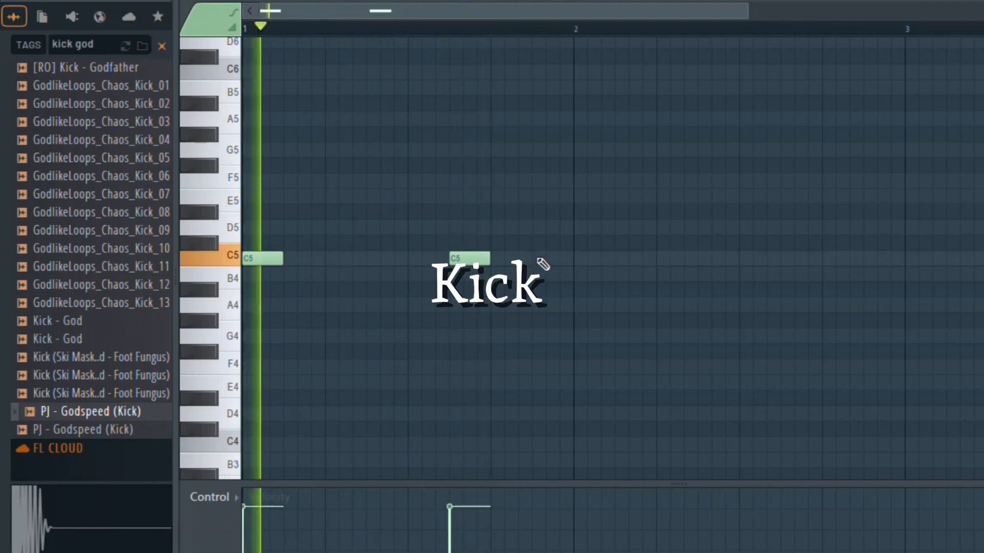
{"action": "left_click", "coordinate": [535, 259]}
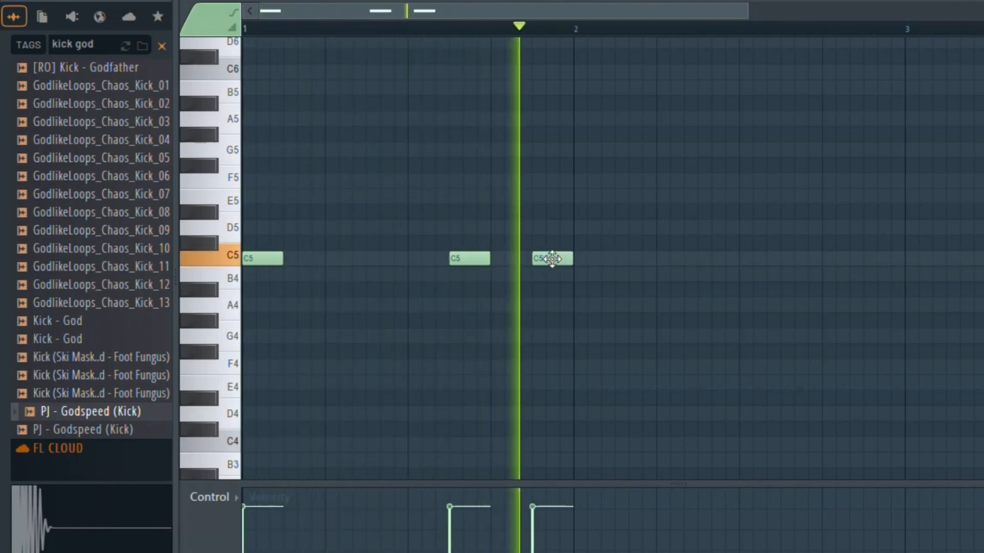
{"action": "left_click_drag", "start_coordinate": [552, 259], "coordinate": [523, 258]}
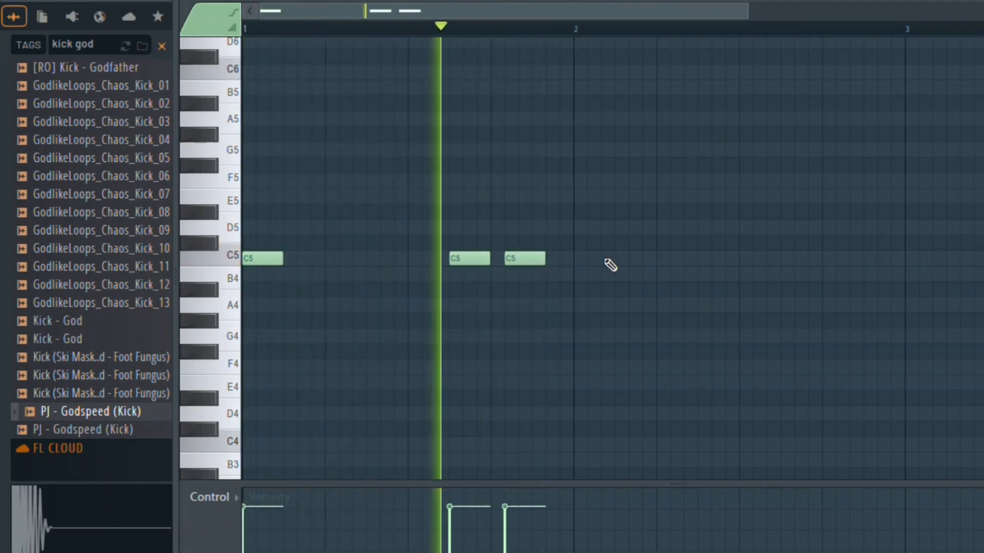
{"action": "left_click_drag", "start_coordinate": [517, 258], "coordinate": [530, 260]}
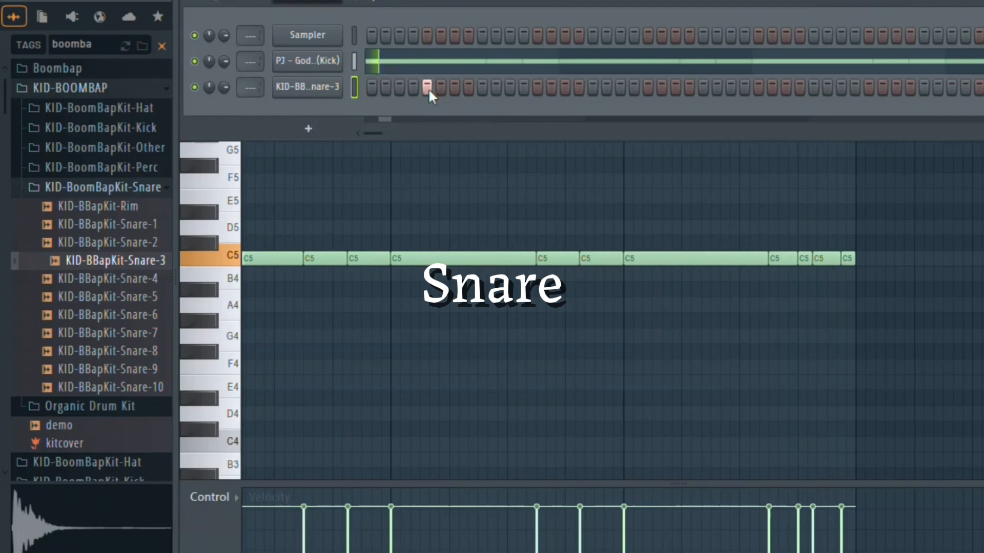
Add a KID-BBapKit-Snare-3 hit on step 10 and remove the trial hit on step 11.
{"action": "left_click", "coordinate": [510, 88]}
{"action": "left_click", "coordinate": [495, 88]}
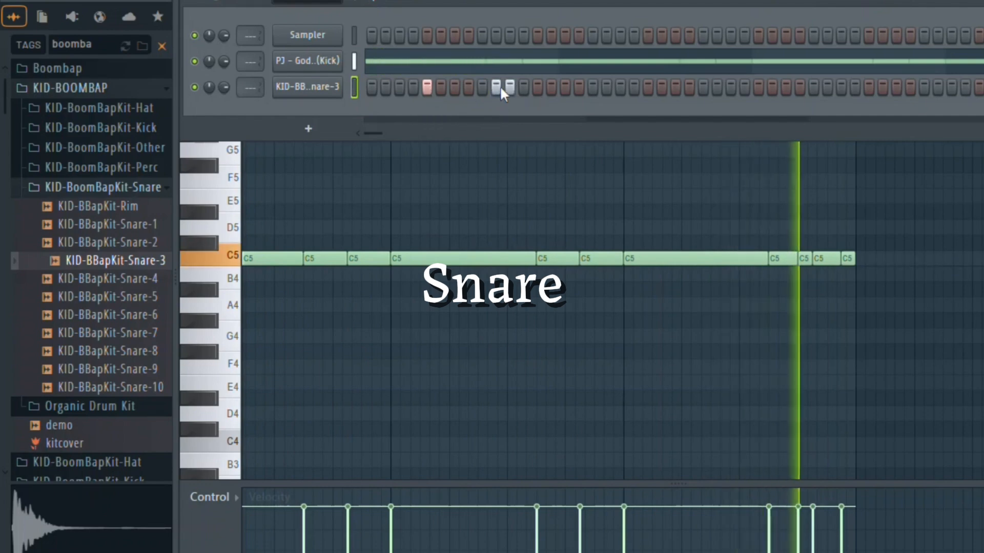
{"action": "right_click", "coordinate": [510, 86]}
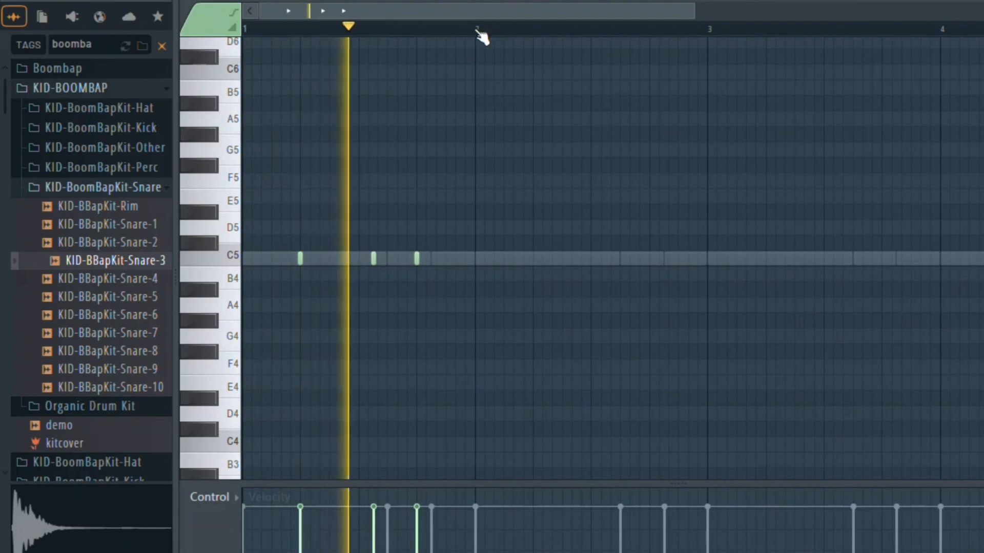
Select all snare notes in bar 1, duplicate them three times to fill four bars, and clear the selection.
{"action": "key", "text": "ctrl+a"}
{"action": "key", "text": "ctrl+b"}
{"action": "key", "text": "ctrl+b"}
{"action": "key", "text": "ctrl+b"}
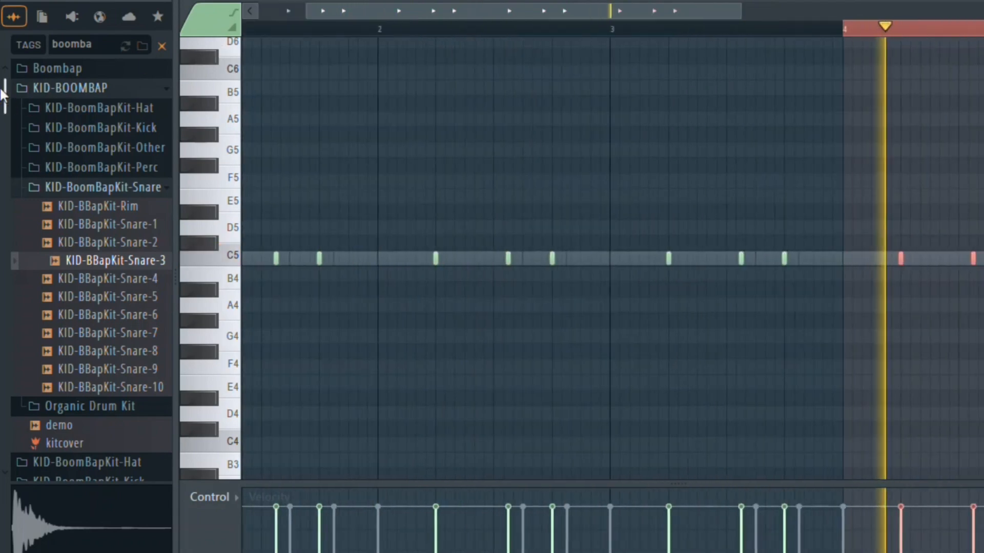
{"action": "key", "text": "ctrl+d"}
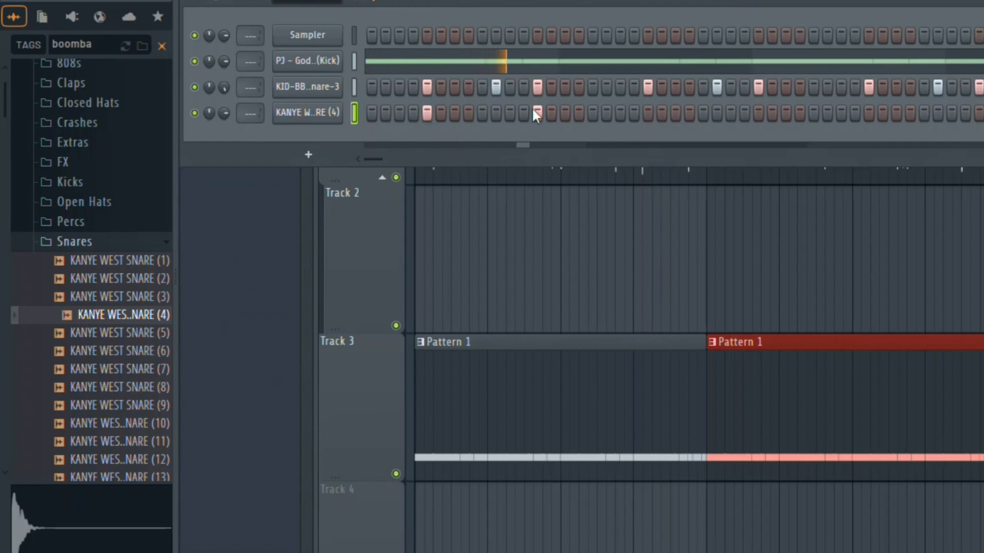
Check the KANYE WEST SNARE (4) settings, add hits on steps 21 and 29, and review its notes in the piano roll.
{"action": "left_click", "coordinate": [331, 113]}
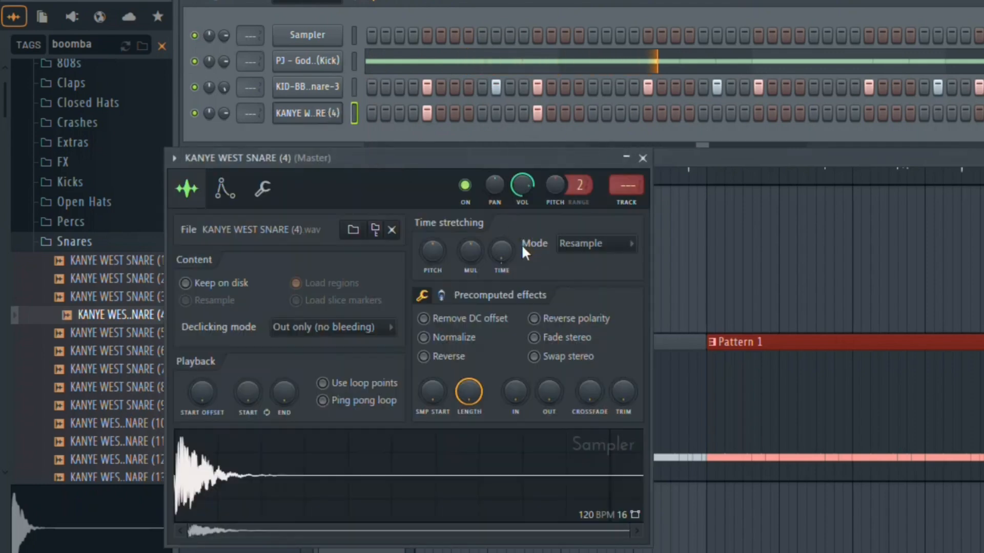
{"action": "left_click", "coordinate": [626, 158]}
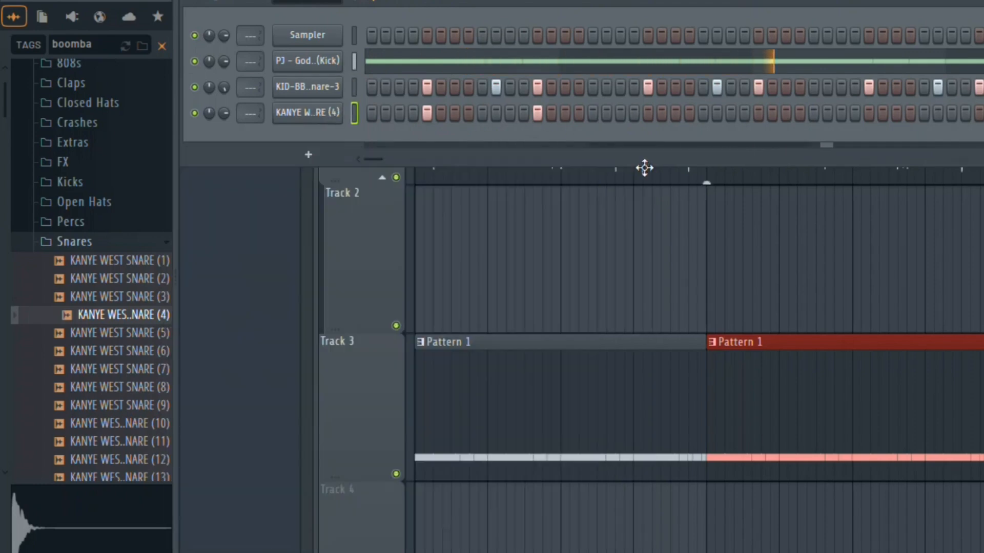
{"action": "left_click", "coordinate": [648, 113]}
{"action": "left_click", "coordinate": [758, 113]}
{"action": "right_click", "coordinate": [307, 112]}
{"action": "left_click", "coordinate": [358, 109]}
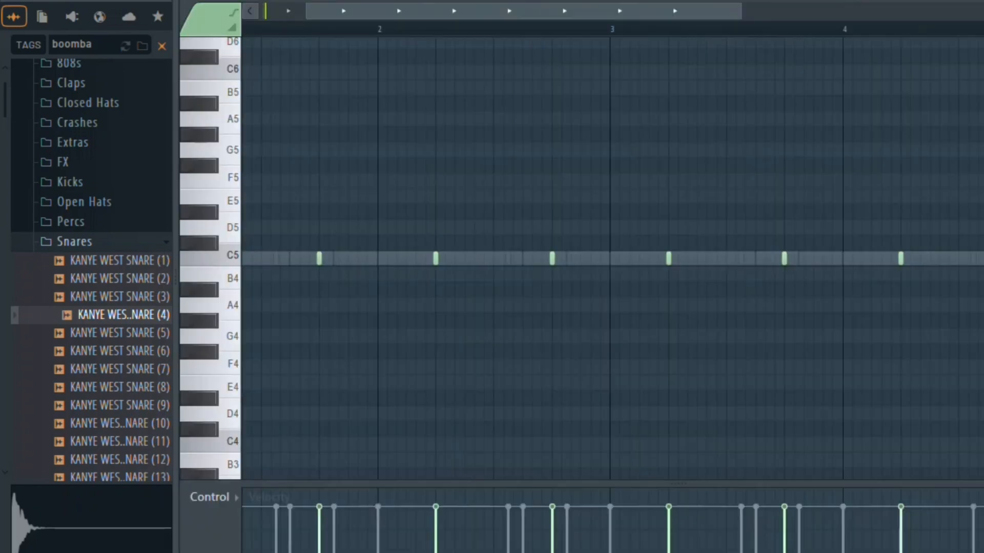
{"action": "key", "text": "F7"}
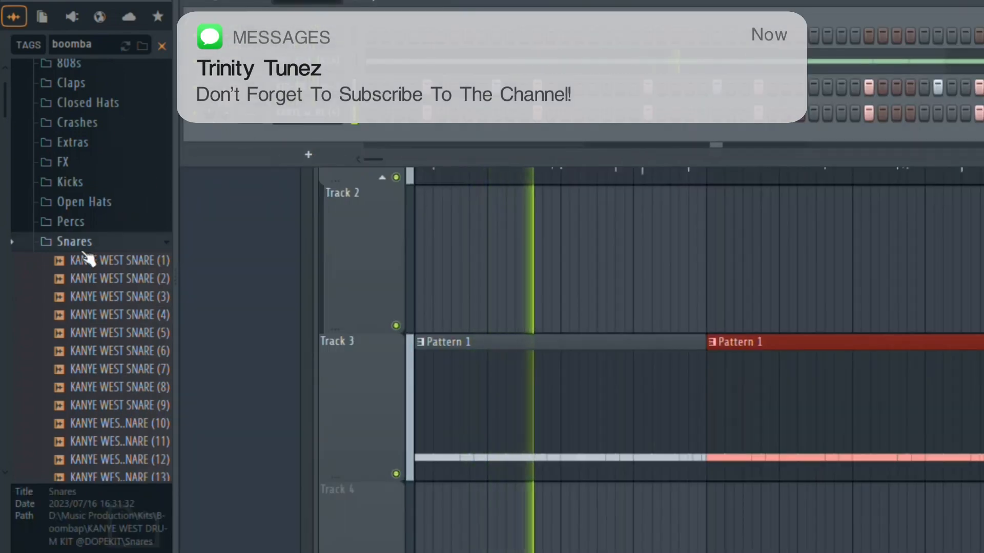
Collapse the Snares sample folder, expand Closed Hats, and audition closed hat sample (13).
{"action": "left_click", "coordinate": [64, 245]}
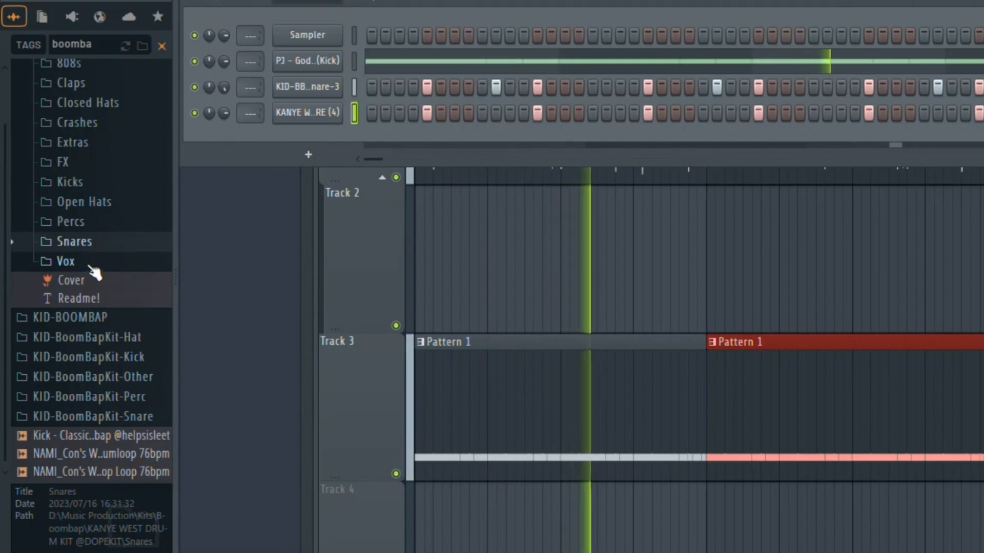
{"action": "left_click", "coordinate": [85, 103]}
{"action": "left_click", "coordinate": [132, 341]}
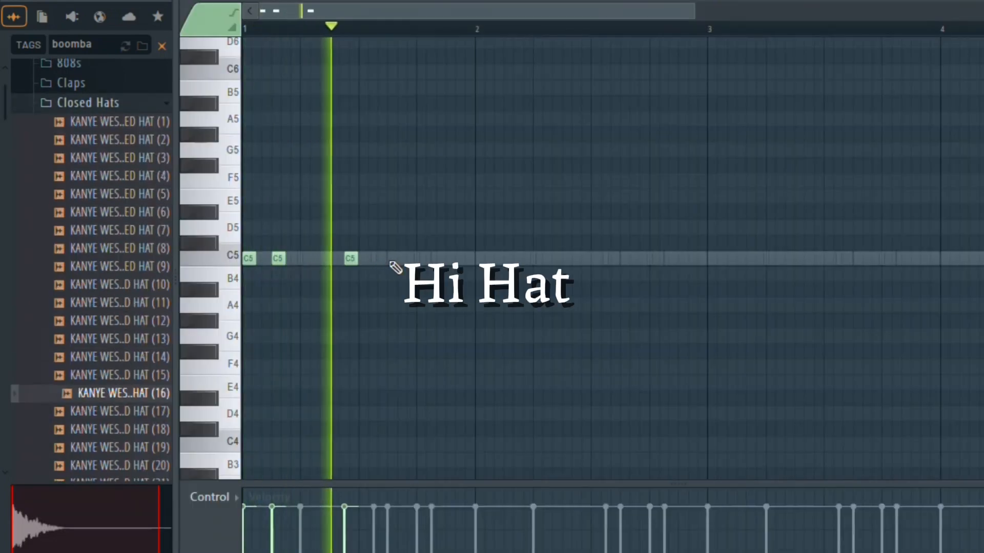
Add a hi-hat note midway through beat 3 of bar 1, extend it to the beat's end, and raise it to D#5.
{"action": "left_click", "coordinate": [392, 259]}
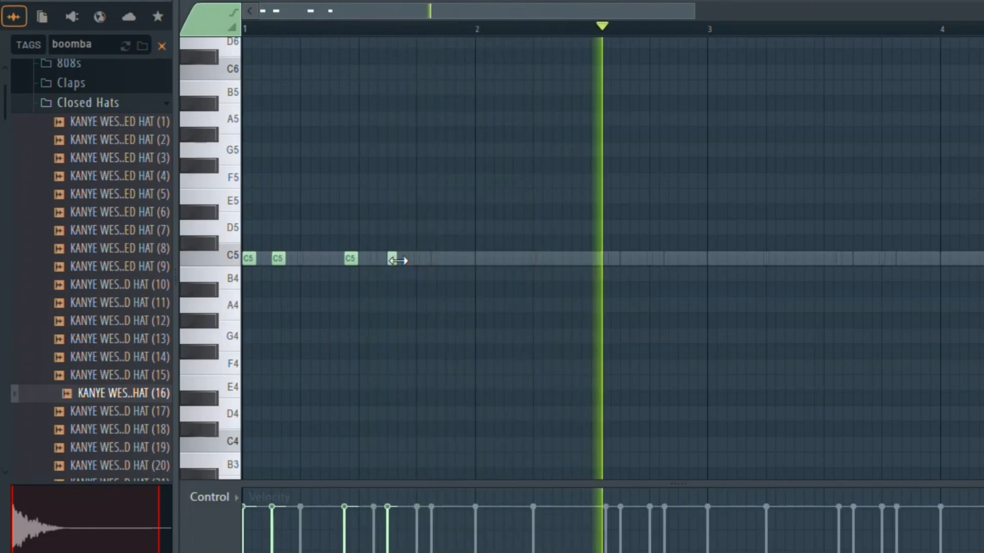
{"action": "mouse_move", "coordinate": [398, 261]}
{"action": "left_mouse_down"}
{"action": "mouse_move", "coordinate": [466, 259]}
{"action": "mouse_move", "coordinate": [410, 265]}
{"action": "left_mouse_up"}
{"action": "left_click", "coordinate": [412, 264], "text": "ctrl"}
{"action": "scroll", "coordinate": [416, 269], "scroll_direction": "up", "scroll_amount": 1}
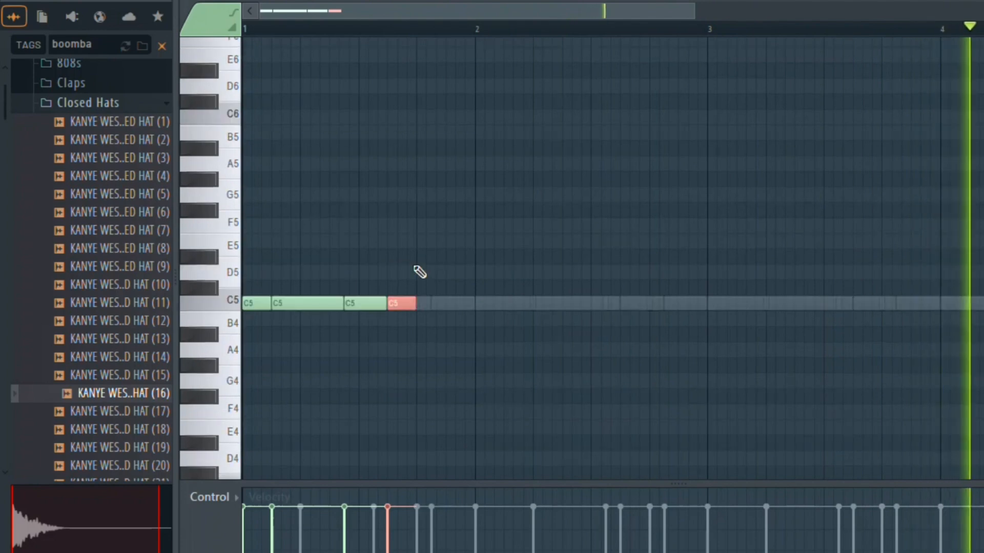
{"action": "scroll", "coordinate": [419, 272], "scroll_direction": "up", "scroll_amount": 2}
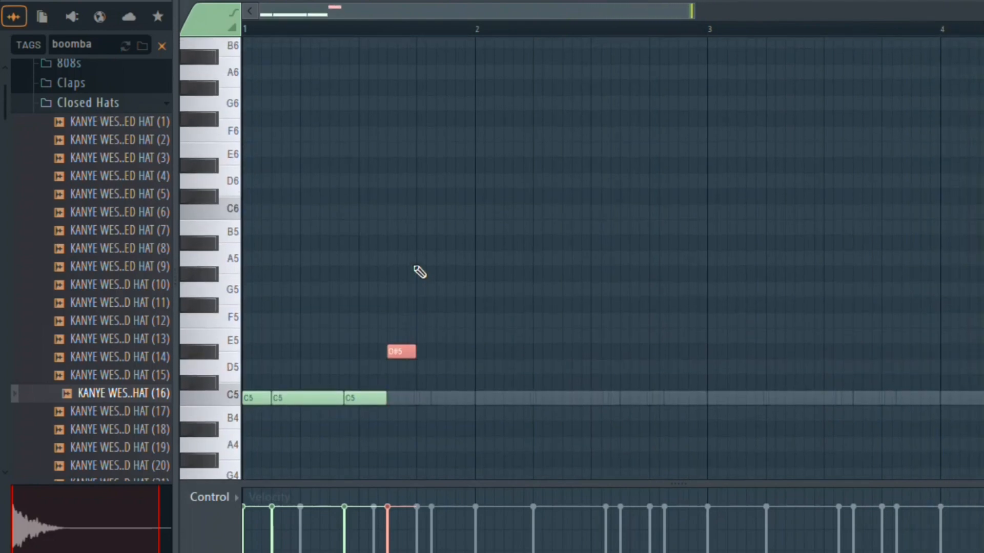
Shift the hi-hat note in beat 4 slightly earlier and add a C5 note just before the roll.
{"action": "left_click_drag", "start_coordinate": [445, 399], "coordinate": [430, 401]}
{"action": "left_click", "coordinate": [377, 399]}
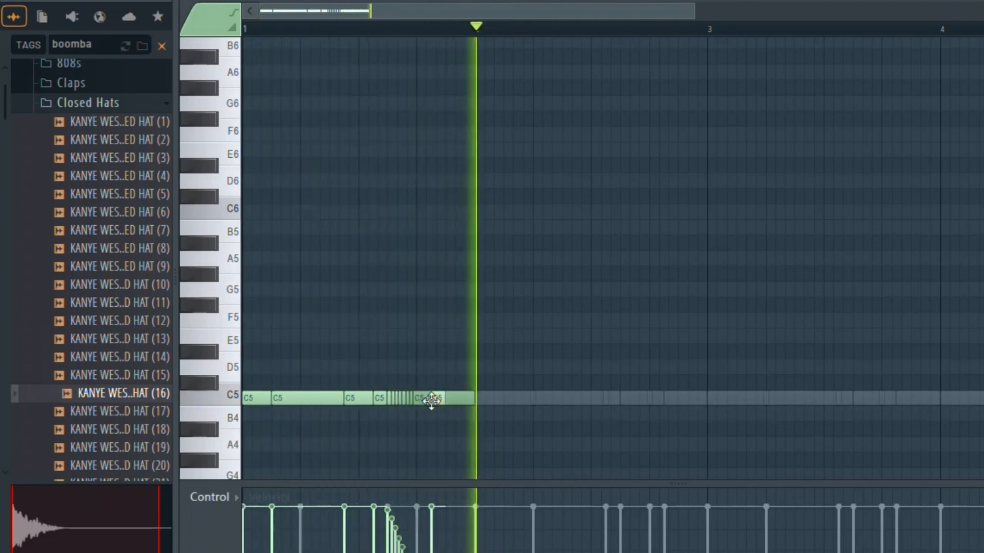
{"action": "key", "text": "space"}
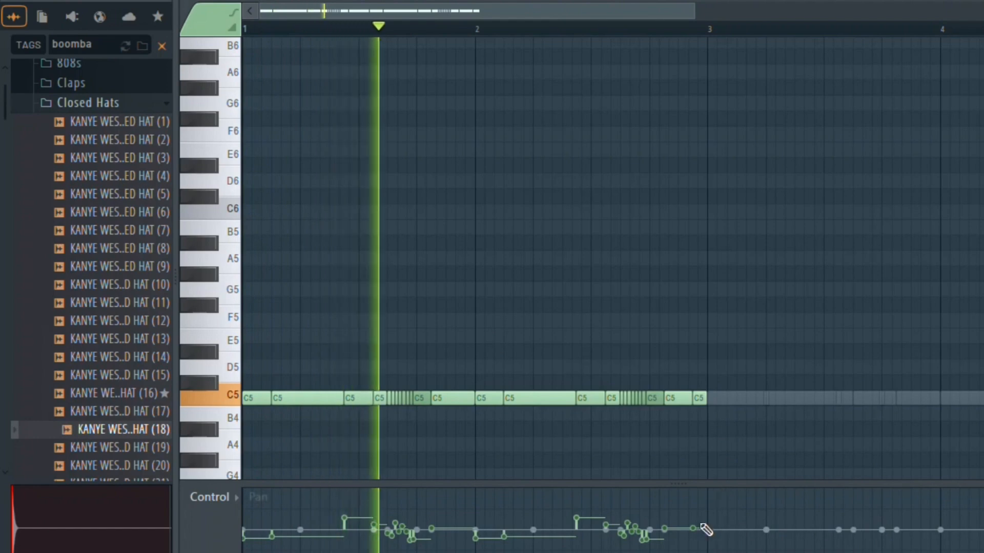
Remove the stray E5 note and switch the hi-hat control lane to note velocity.
{"action": "left_click", "coordinate": [471, 333]}
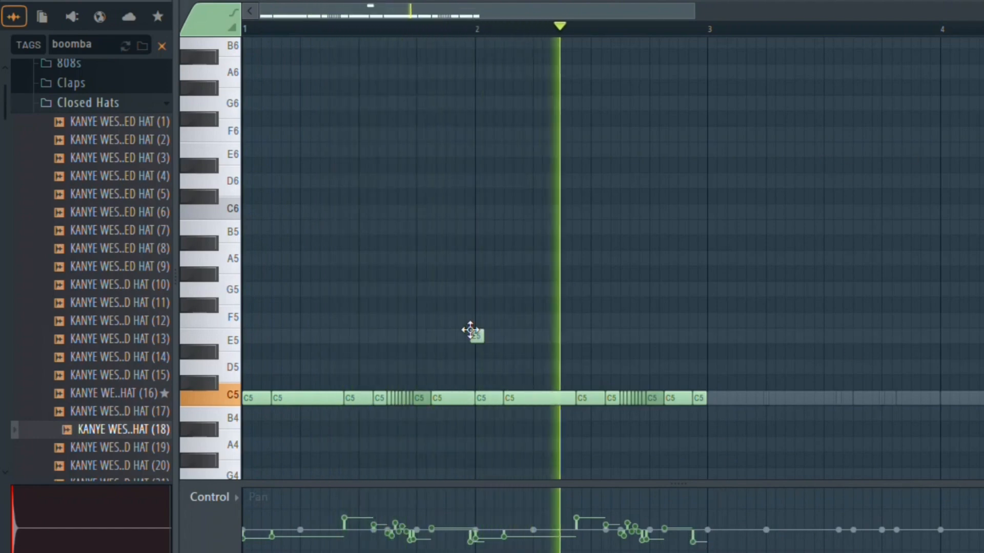
{"action": "right_click", "coordinate": [472, 332]}
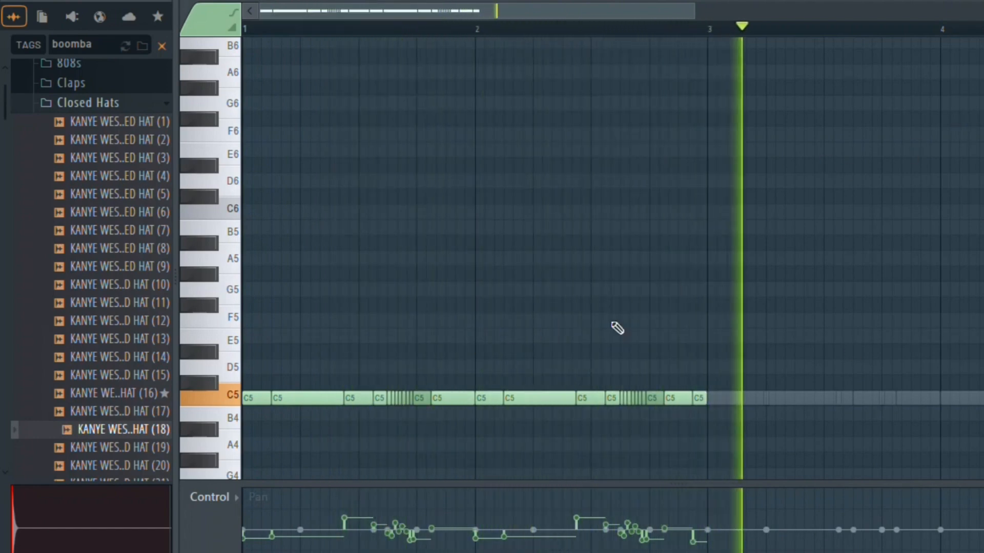
{"action": "left_click", "coordinate": [210, 494]}
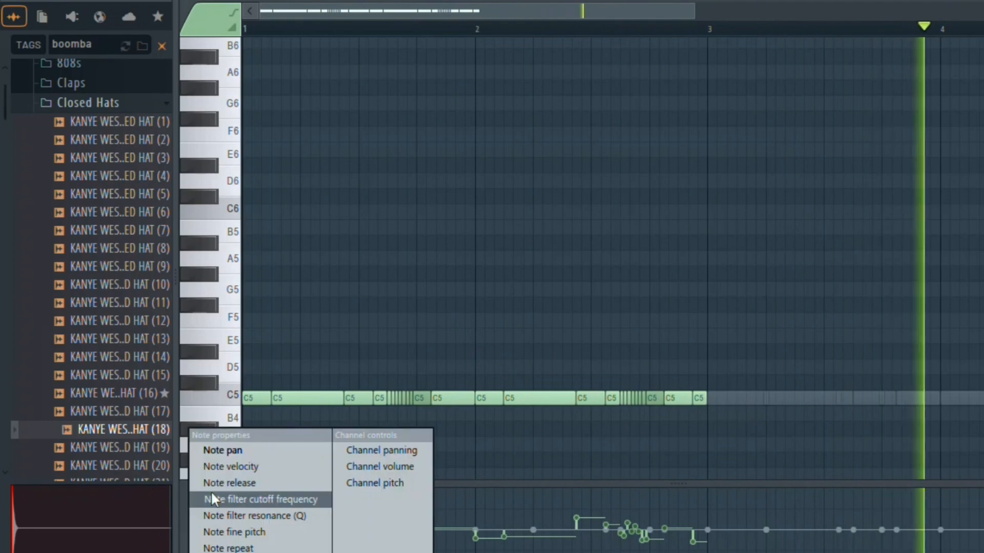
{"action": "left_click", "coordinate": [244, 473]}
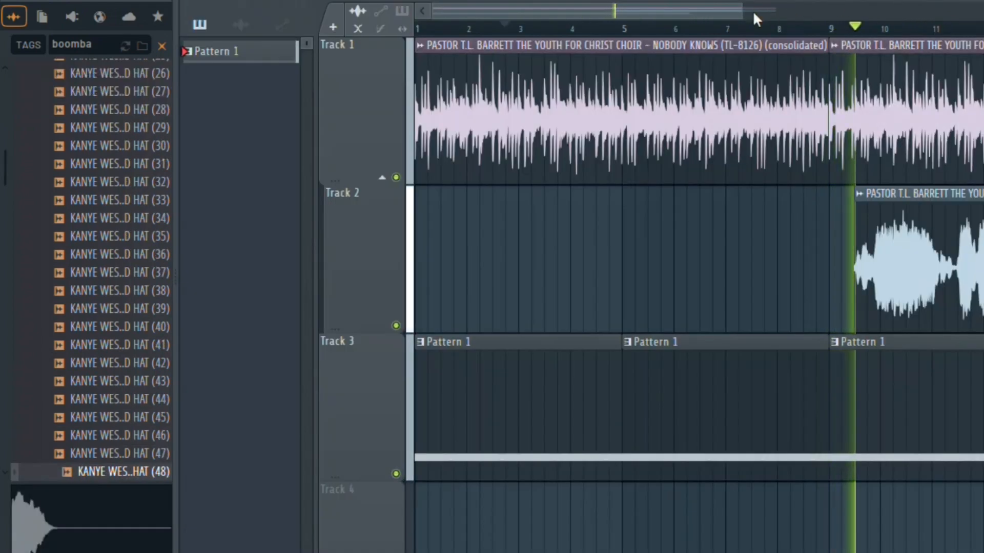
Place another Pattern 1 clip at bar 13 on Track 3 and check the vocals clip's channel settings.
{"action": "left_click_drag", "start_coordinate": [742, 11], "coordinate": [794, 12]}
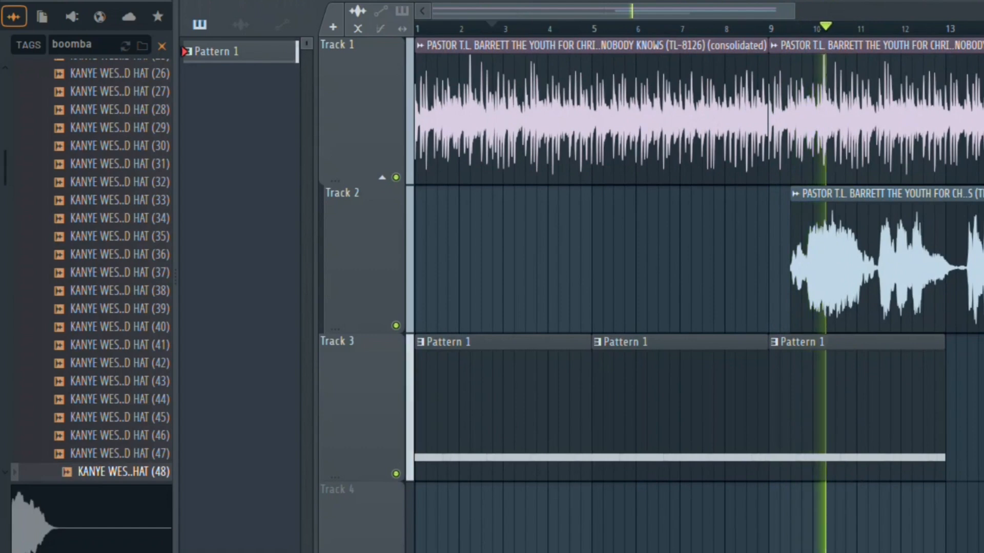
{"action": "left_click", "coordinate": [916, 424]}
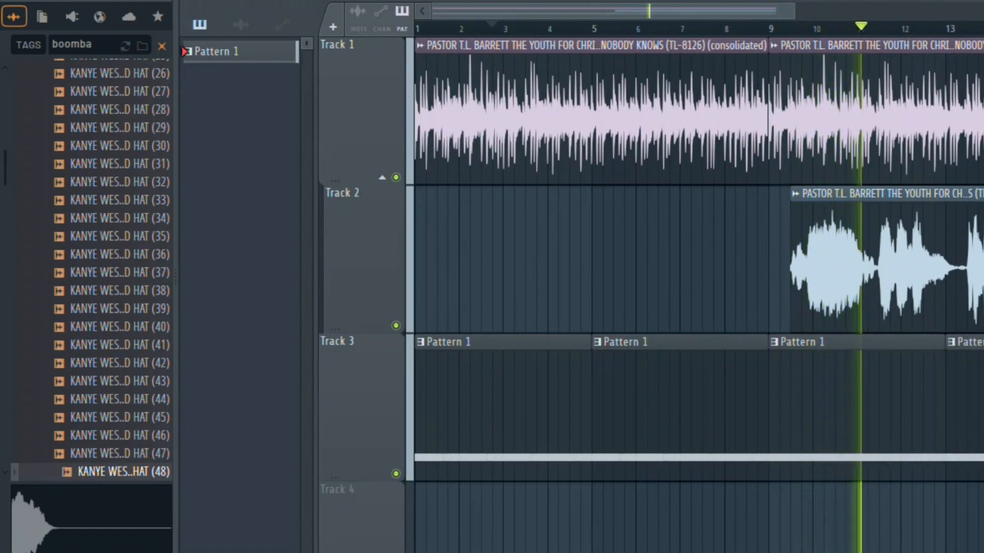
{"action": "double_click", "coordinate": [879, 278]}
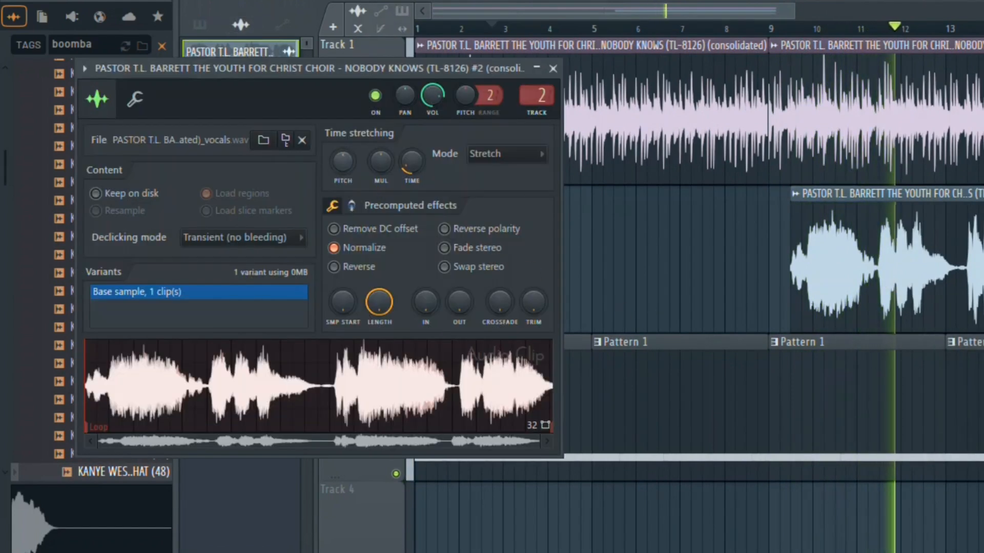
{"action": "left_click", "coordinate": [554, 69]}
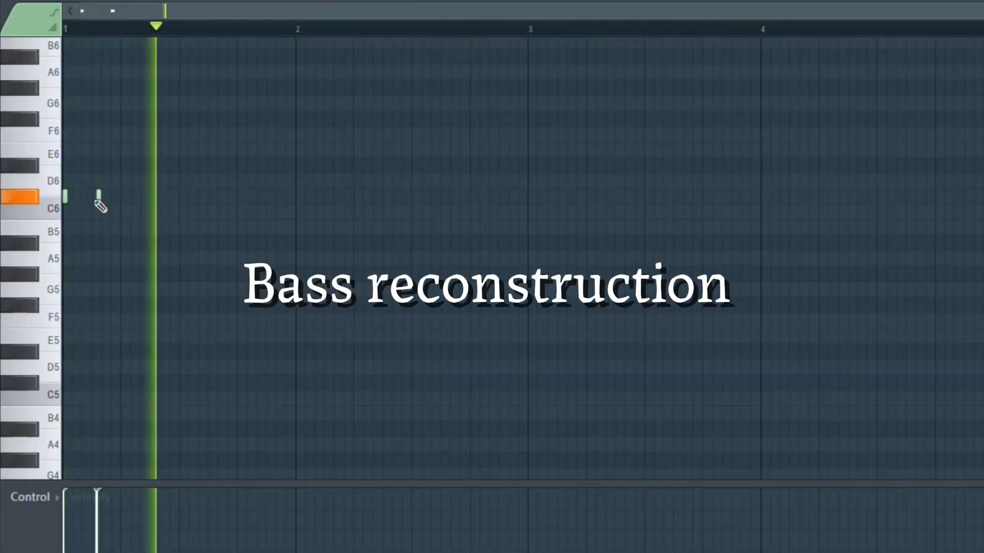
Reconstruct the opening bass notes: legato a C#6 across bar 1 and an E6 across bar 2.
{"action": "left_click_drag", "start_coordinate": [97, 198], "coordinate": [93, 198]}
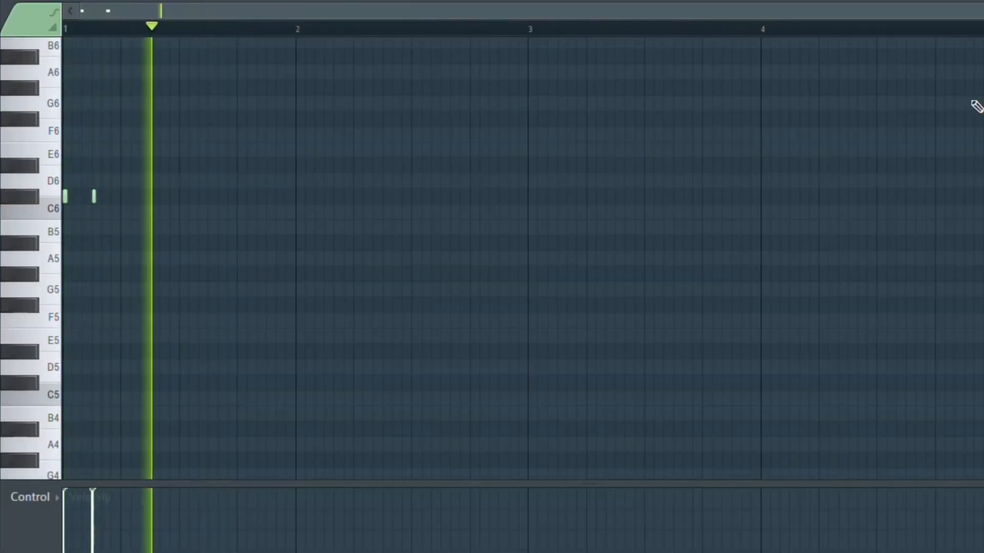
{"action": "left_click_drag", "start_coordinate": [979, 10], "coordinate": [730, 70]}
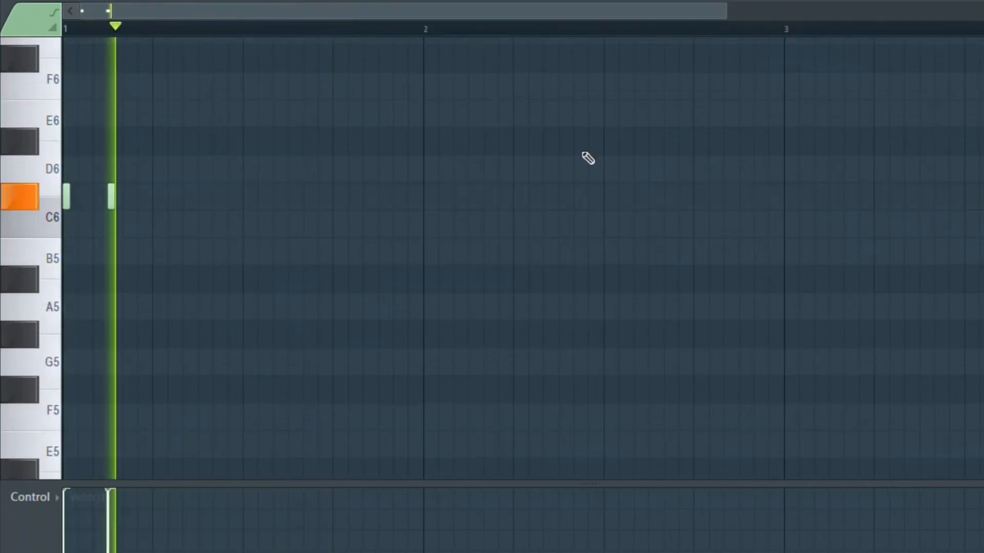
{"action": "left_click", "coordinate": [425, 145]}
{"action": "key", "text": "ctrl+l"}
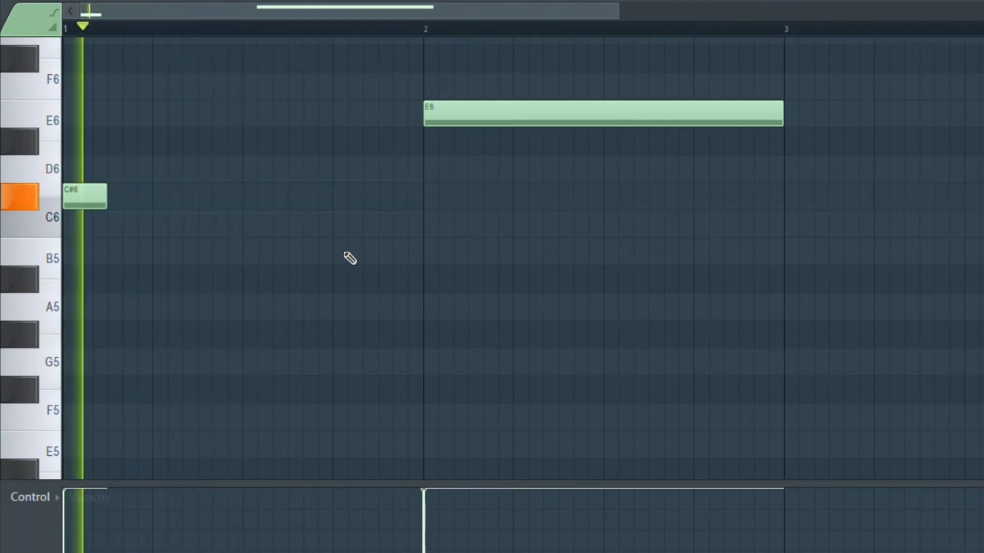
{"action": "key", "text": "ctrl+l"}
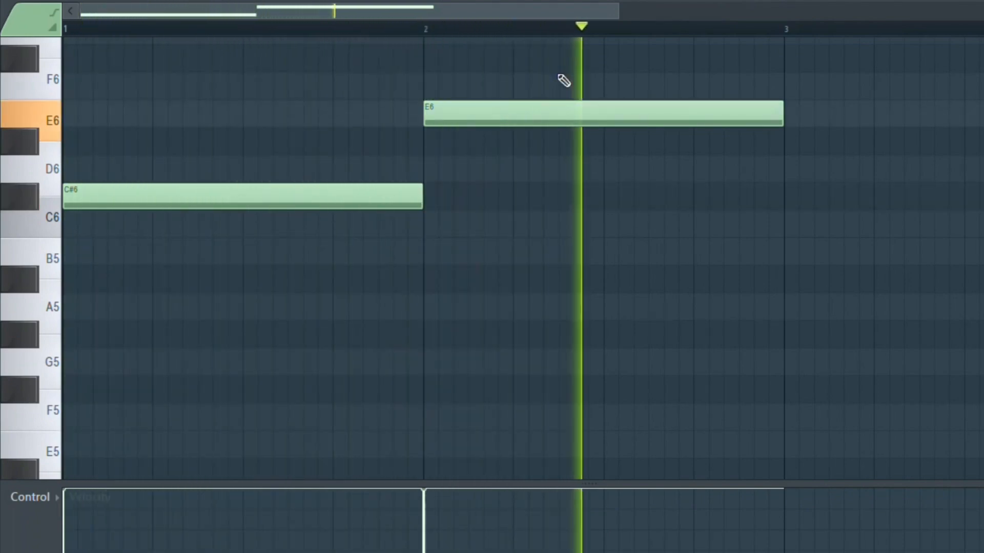
Add a short C#6 bass note on beat 3 of bar 1 and apply quick legato to the bass notes.
{"action": "left_click_drag", "start_coordinate": [622, 9], "coordinate": [677, 37]}
{"action": "key", "text": "space"}
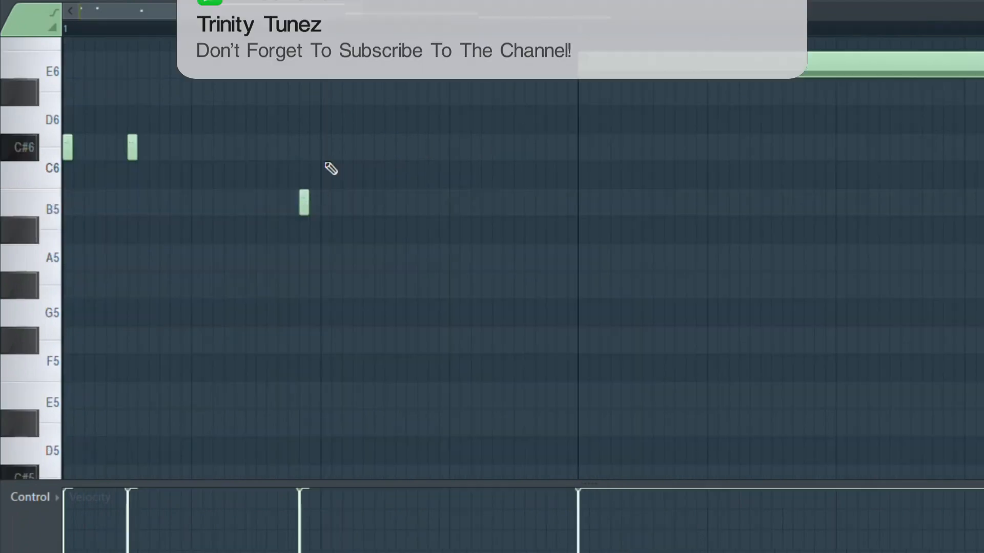
{"action": "left_click", "coordinate": [331, 146]}
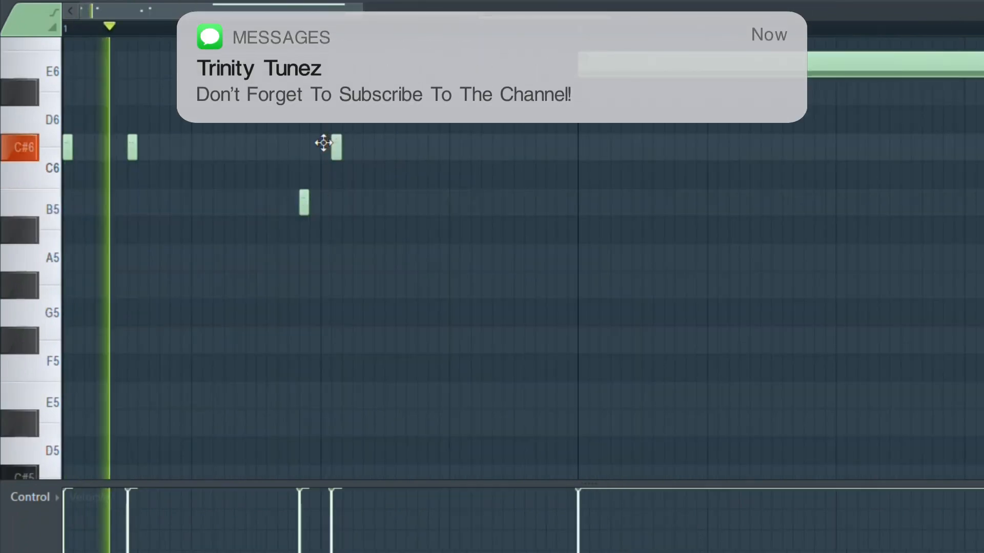
{"action": "left_click_drag", "start_coordinate": [323, 143], "coordinate": [324, 148]}
{"action": "key", "text": "space"}
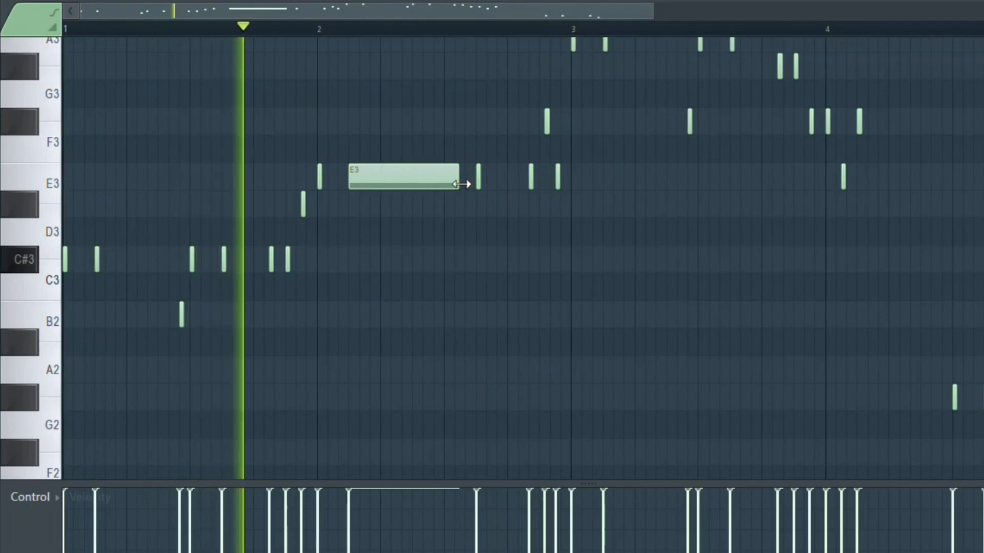
{"action": "key", "text": "ctrl+l"}
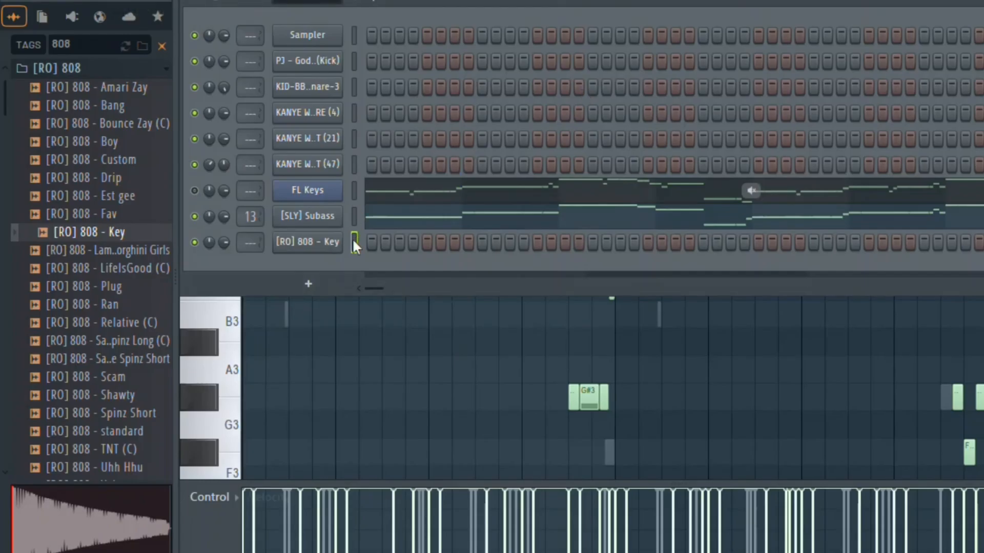
Mute the [SLY] Subass channel and open the channel settings of [RO] 808 - Key.
{"action": "left_click", "coordinate": [194, 217]}
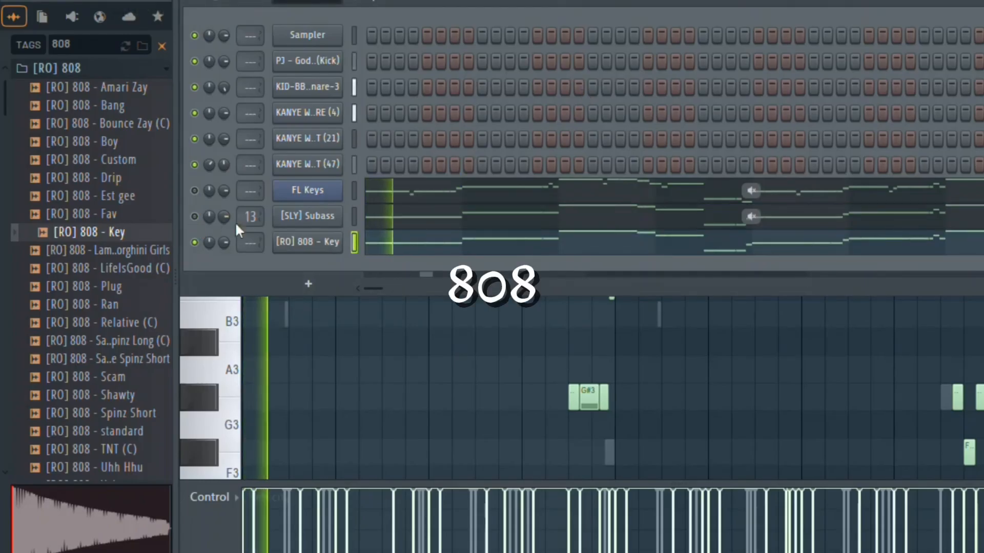
{"action": "left_click", "coordinate": [324, 248]}
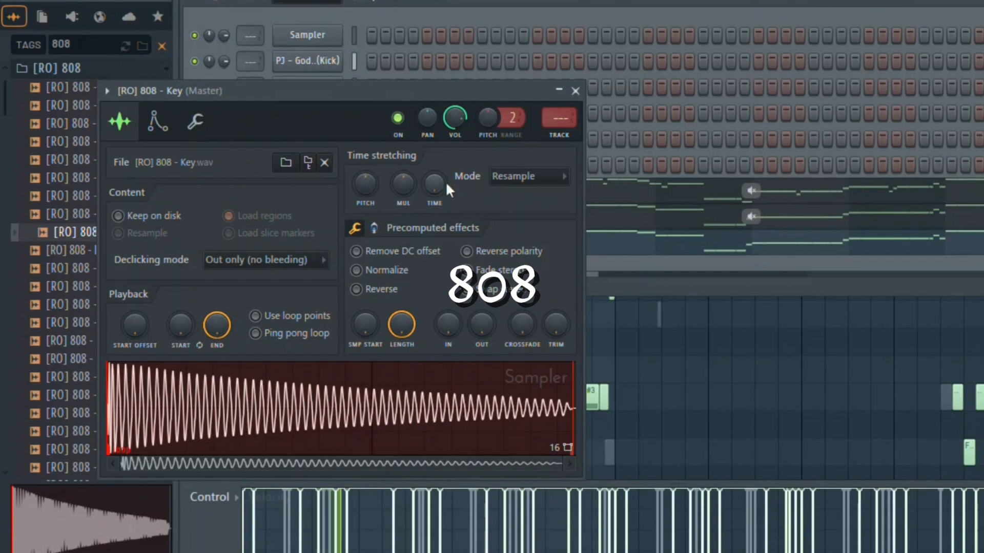
Transpose the 808 notes up two octaves, close the sampler settings, and lower the notes by one octave.
{"action": "left_click", "coordinate": [594, 242]}
{"action": "key", "text": "ctrl+Up"}
{"action": "key", "text": "ctrl+Up"}
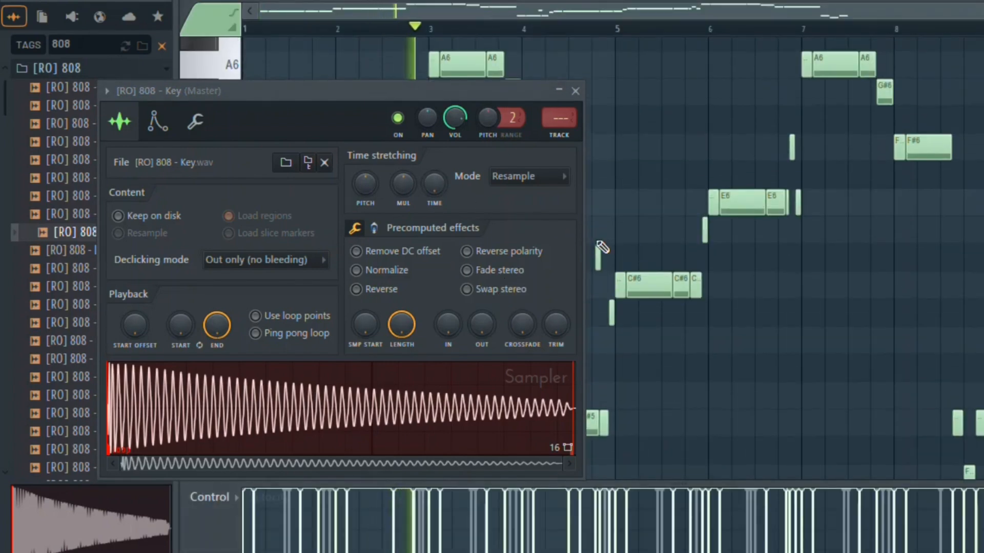
{"action": "left_click", "coordinate": [575, 91]}
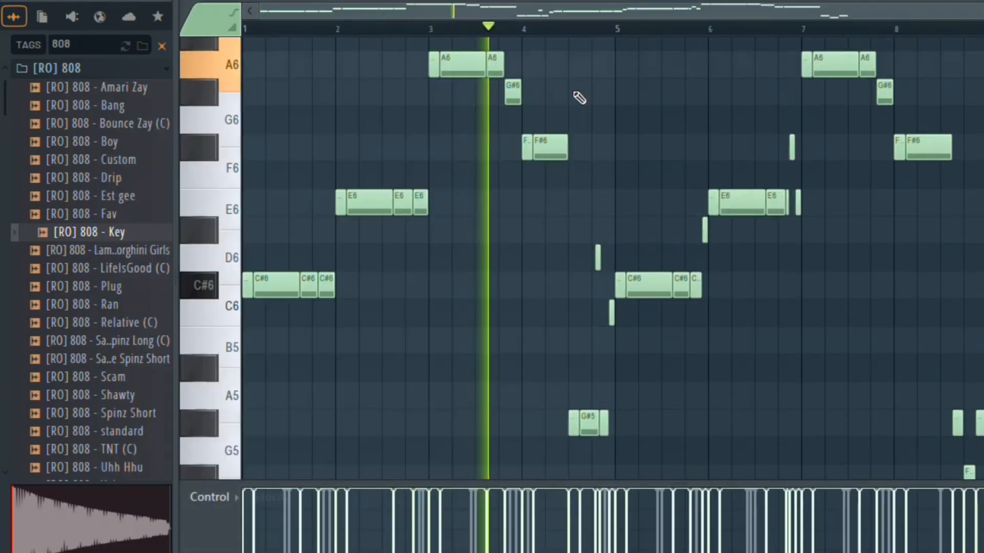
{"action": "key", "text": "ctrl+Down"}
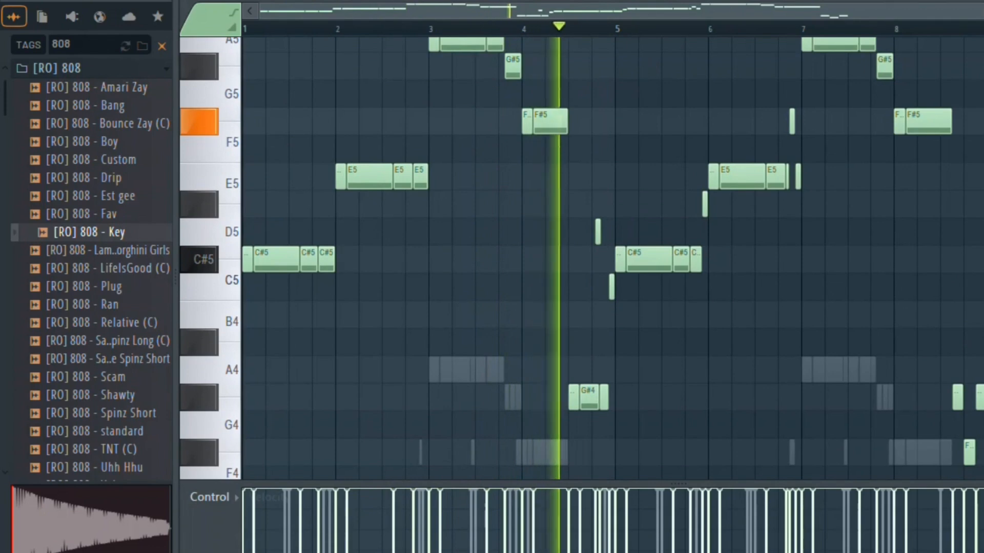
Open the [RO] 808 - Drip sample in Edison, detect its pitch regions, and close the editor.
{"action": "key", "text": "F6"}
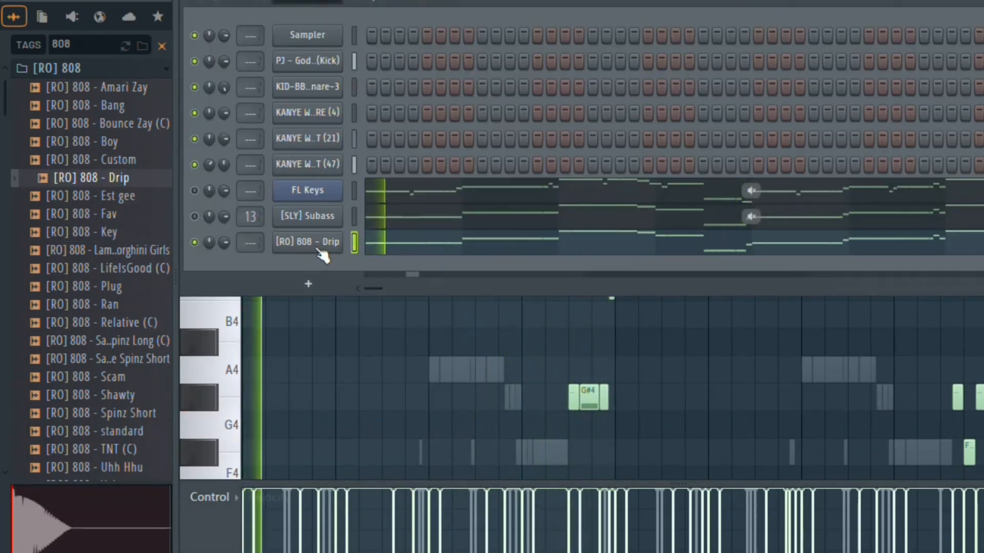
{"action": "left_click", "coordinate": [318, 248]}
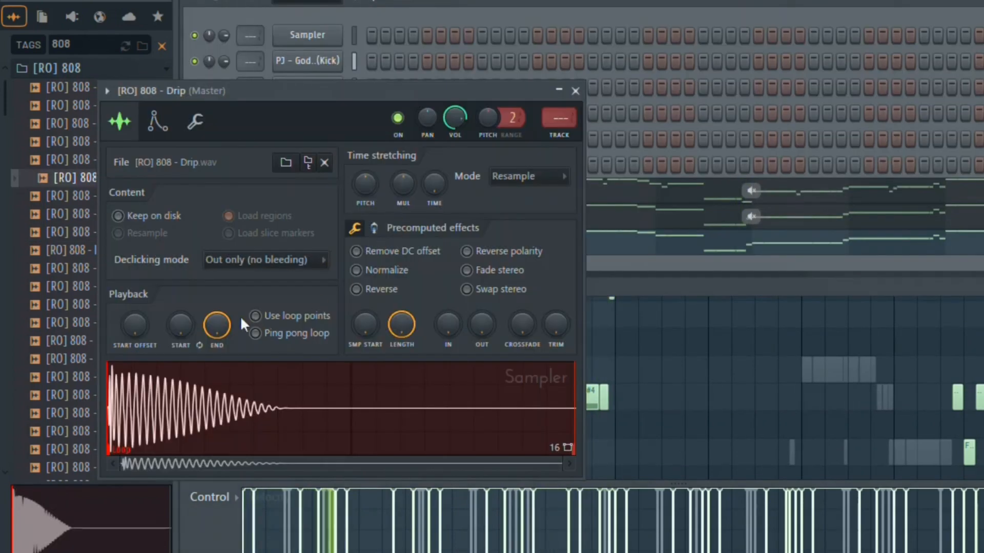
{"action": "right_click", "coordinate": [336, 408]}
{"action": "left_click", "coordinate": [423, 351]}
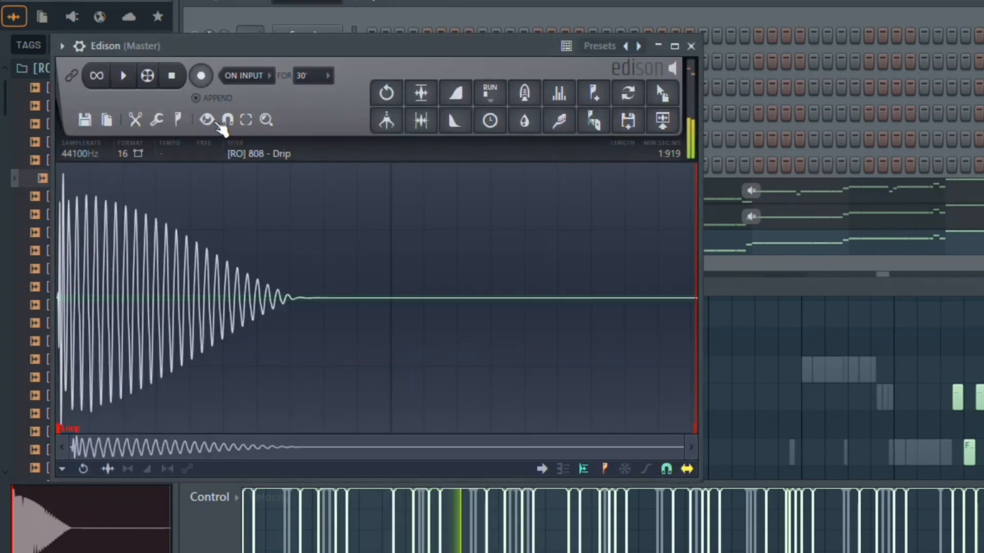
{"action": "left_click", "coordinate": [178, 120]}
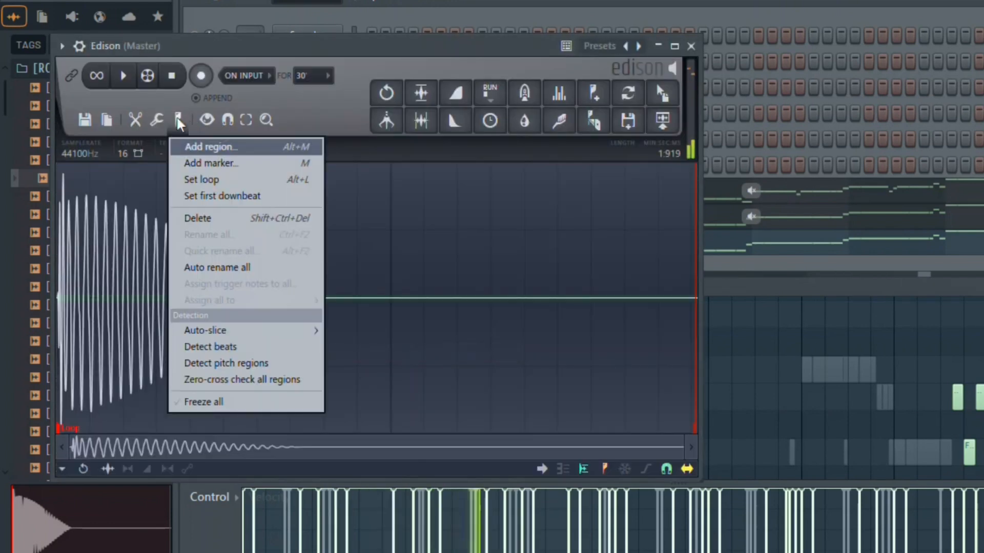
{"action": "left_click", "coordinate": [222, 379]}
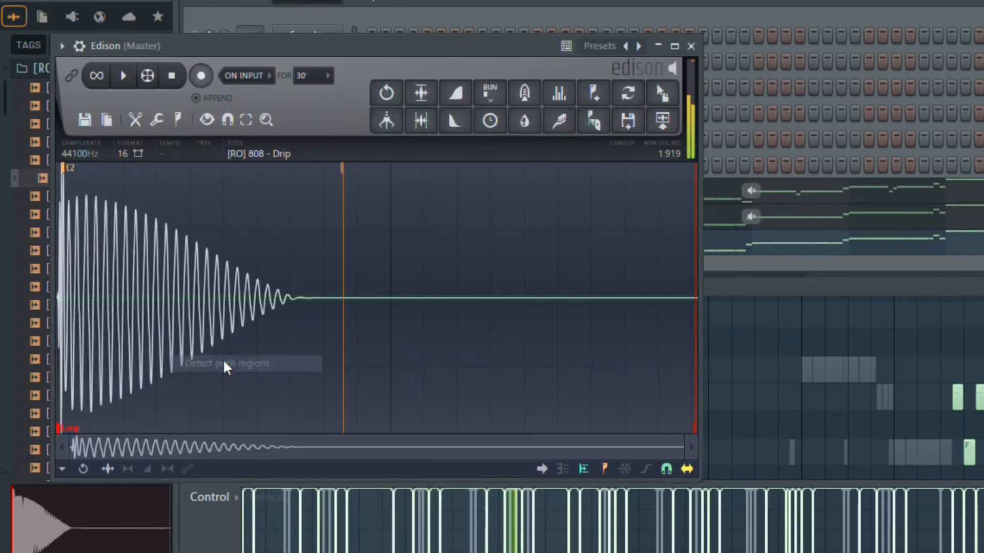
{"action": "left_click", "coordinate": [691, 46]}
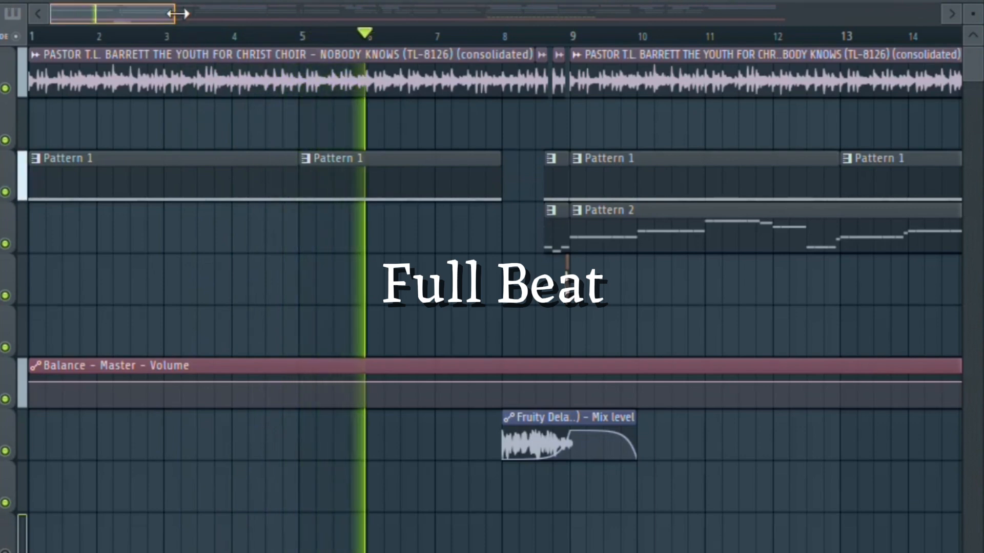
{"action": "left_click_drag", "start_coordinate": [182, 16], "coordinate": [700, 141]}
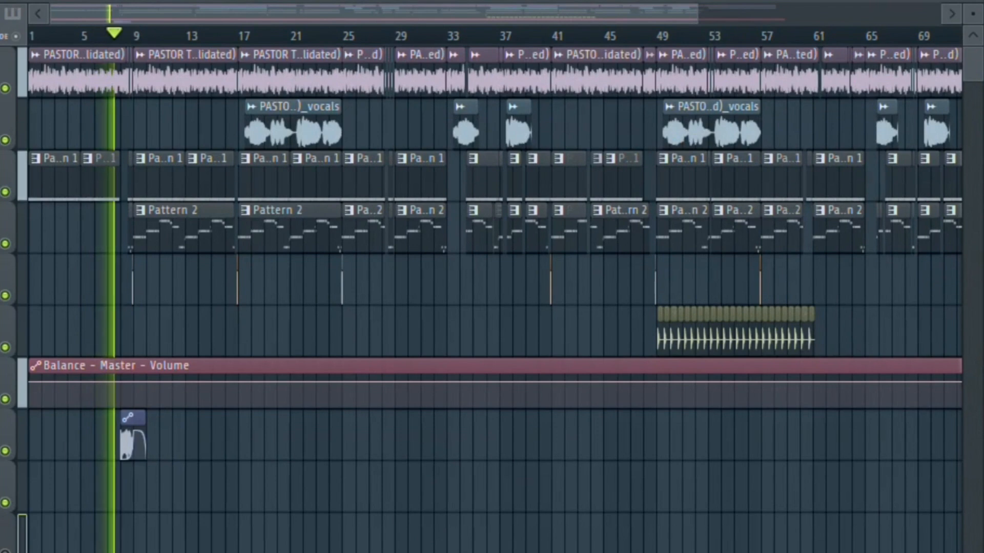
{"action": "left_click_drag", "start_coordinate": [2, 308], "coordinate": [618, 460]}
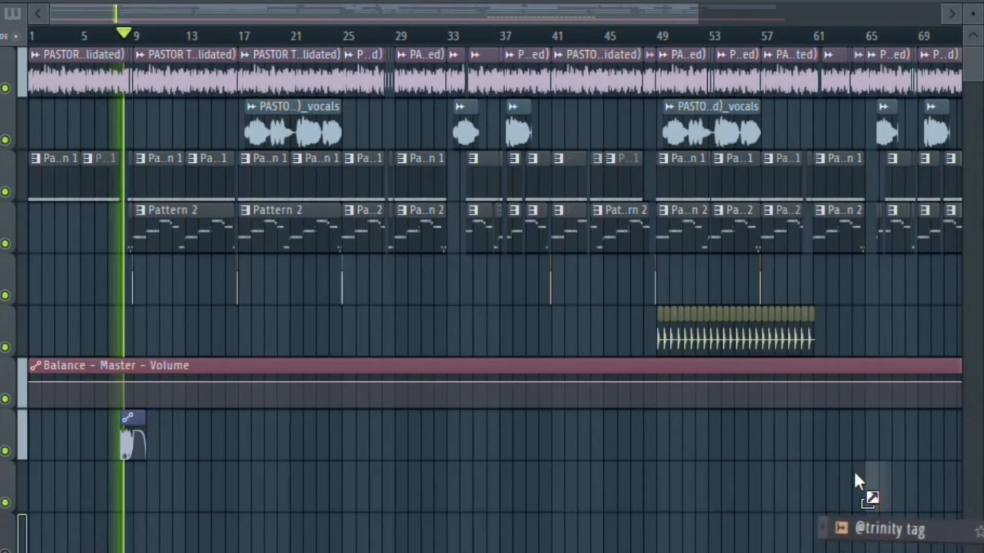
{"action": "left_click_drag", "start_coordinate": [817, 446], "coordinate": [802, 446]}
Check the tag clip's channel settings, close them, and review the arrangement through to its ending.
{"action": "left_click_drag", "start_coordinate": [54, 19], "coordinate": [514, 131]}
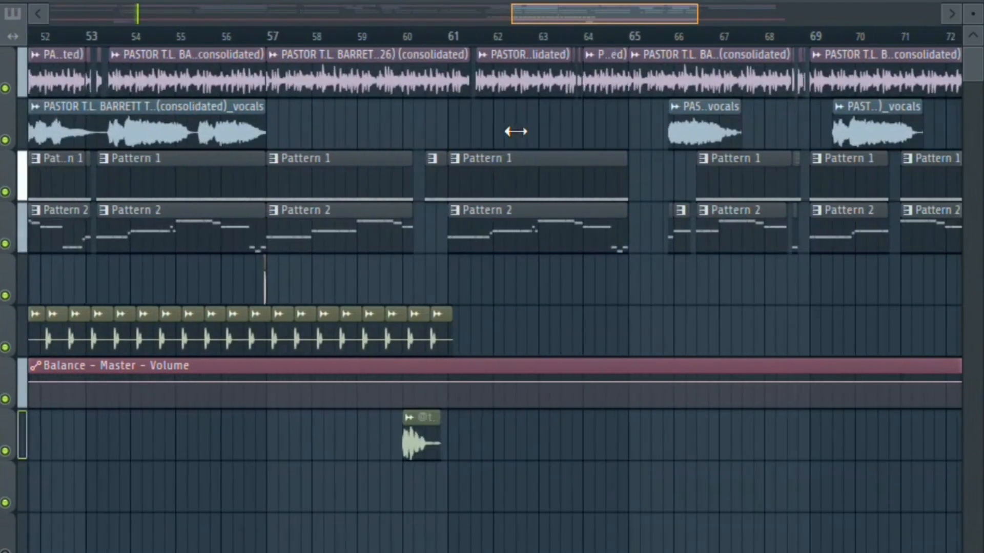
{"action": "double_click", "coordinate": [424, 435]}
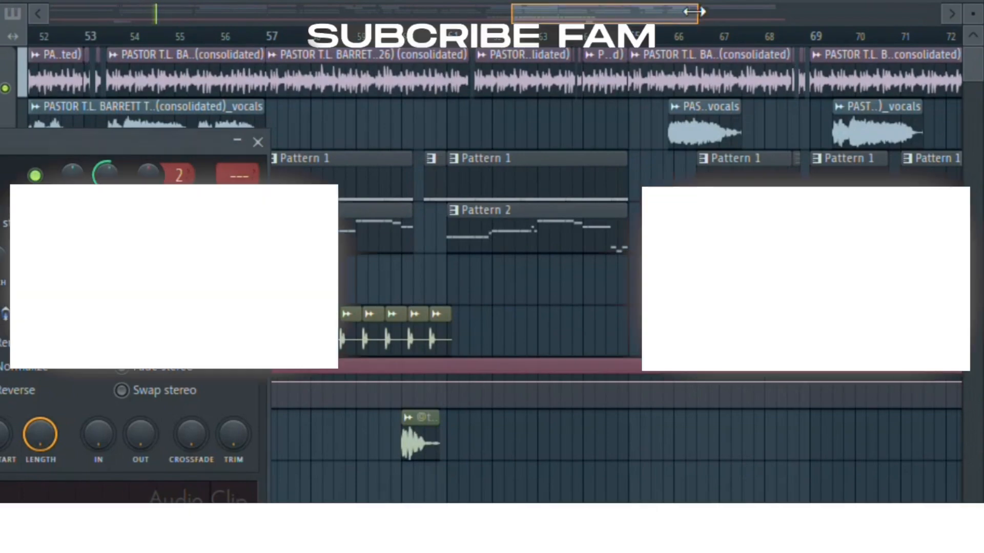
{"action": "left_click_drag", "start_coordinate": [694, 11], "coordinate": [915, 41]}
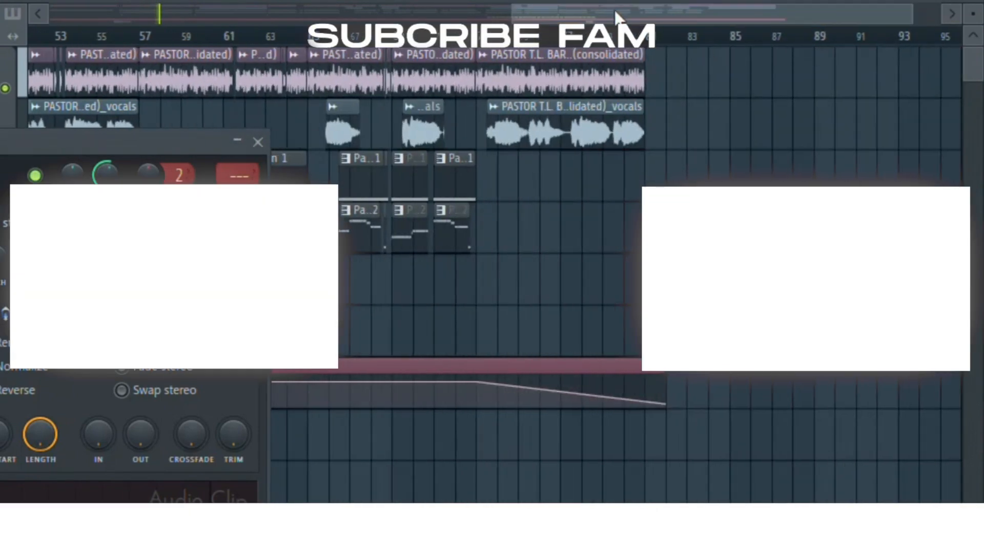
{"action": "left_click_drag", "start_coordinate": [616, 15], "coordinate": [477, 15]}
{"action": "left_click", "coordinate": [258, 145]}
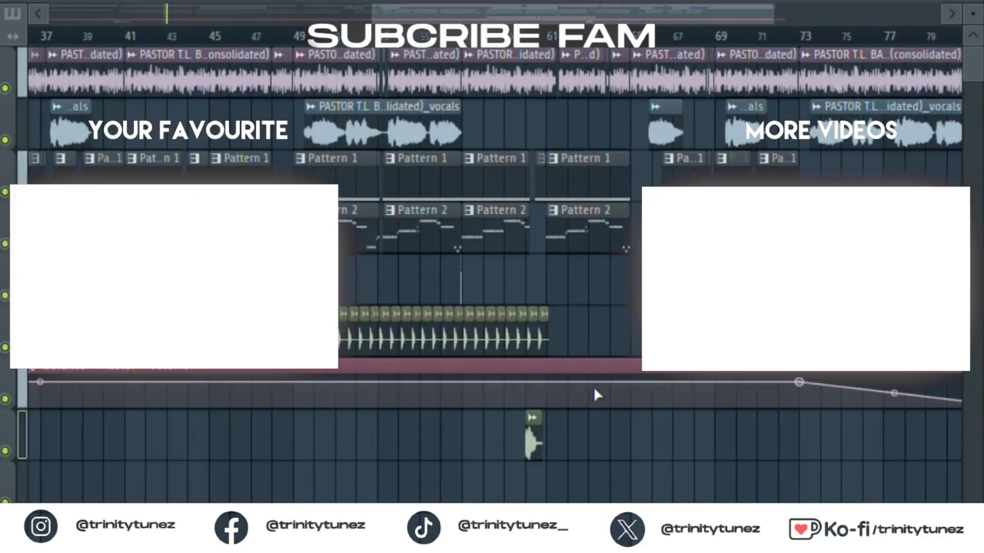